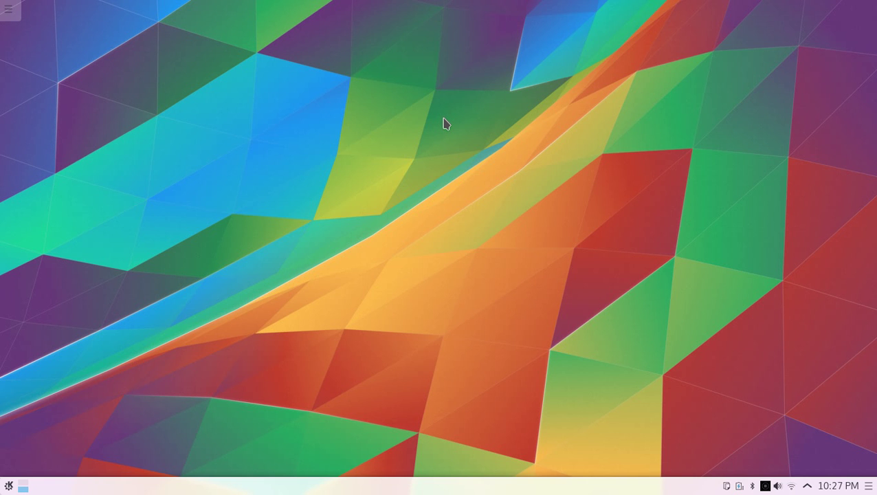
Bring up the desktop context menu by right-clicking an empty area of the wallpaper
right_click(424, 109)
left_click(287, 91)
right_click(287, 90)
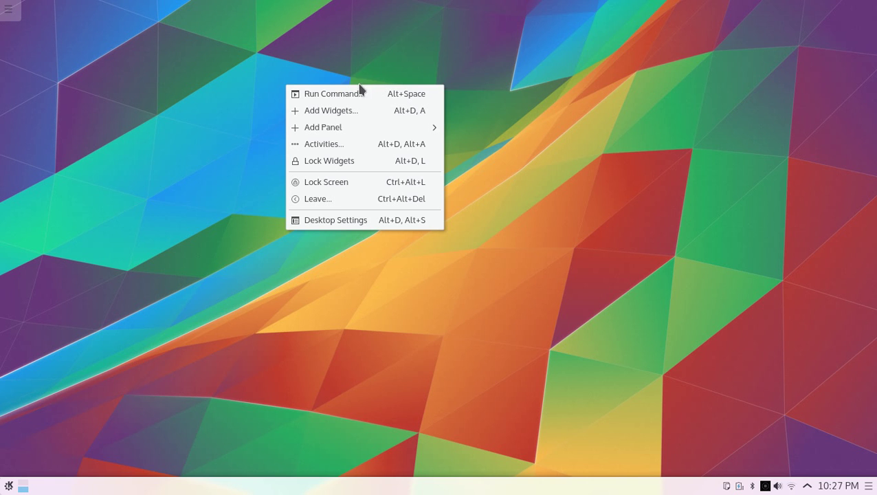
Add an Analog Clock widget to the desktop's top right corner
left_click(260, 90)
right_click(259, 86)
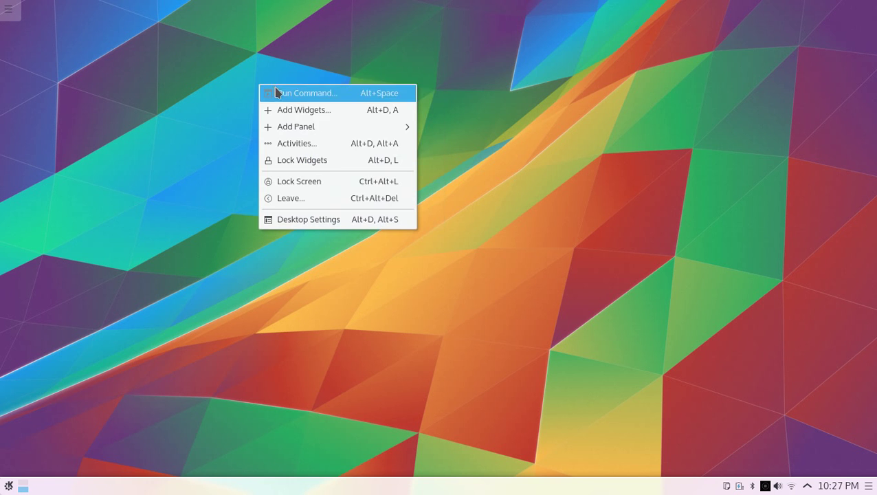
left_click(327, 112)
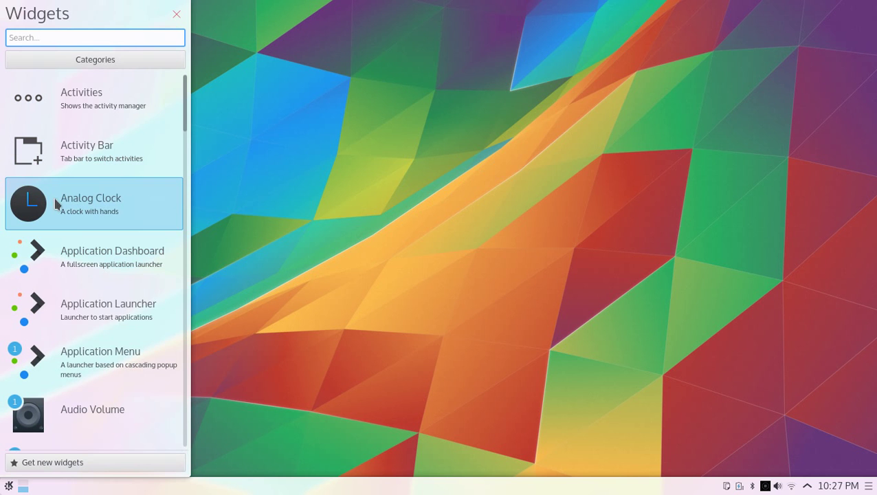
left_click_drag(59, 202, 682, 72)
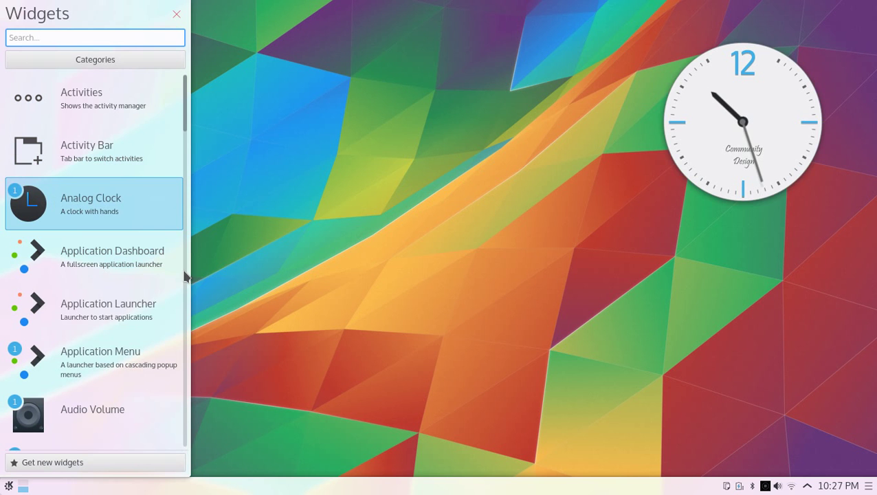
Place a Notes sticky note below the clock and write 'hello KDE' in it
scroll(54, 221, "down", 5)
scroll(53, 220, "down", 7)
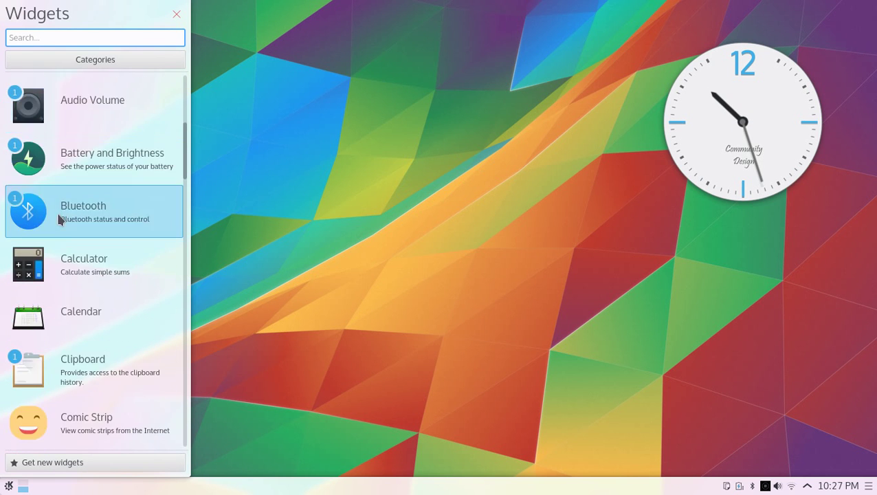
scroll(65, 212, "down", 10)
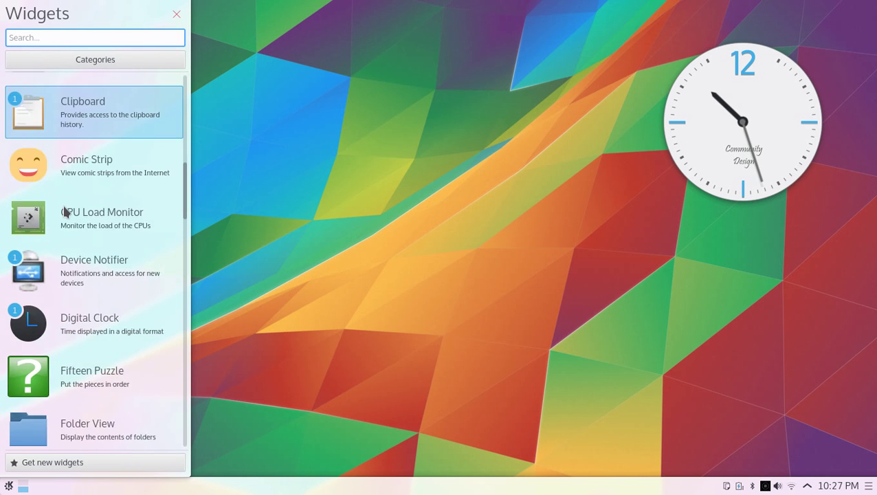
scroll(65, 212, "down", 9)
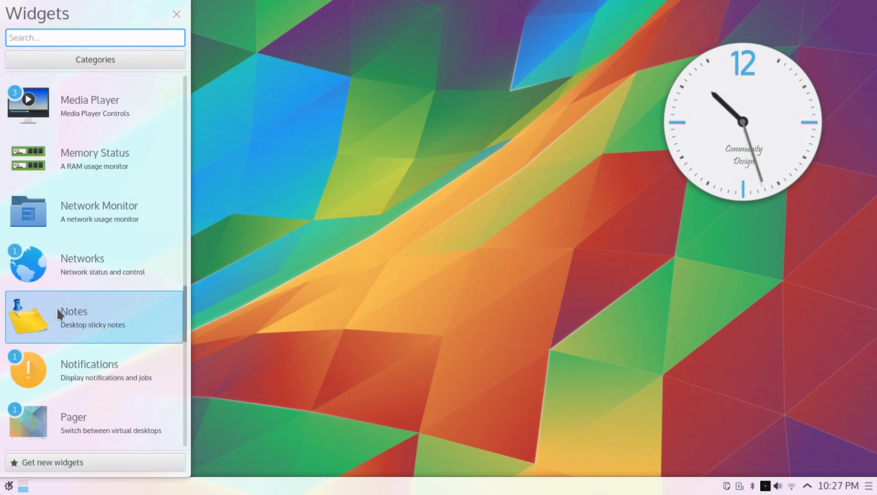
left_click_drag(26, 318, 741, 265)
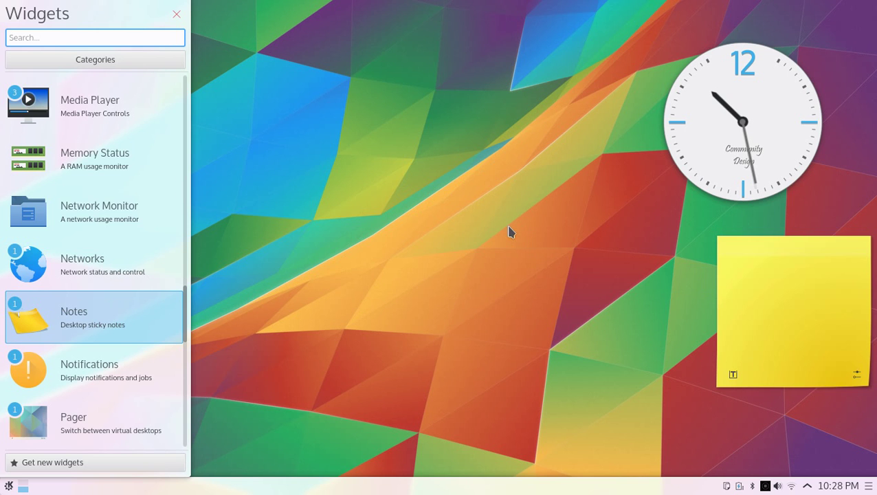
left_click(176, 15)
left_click(788, 304)
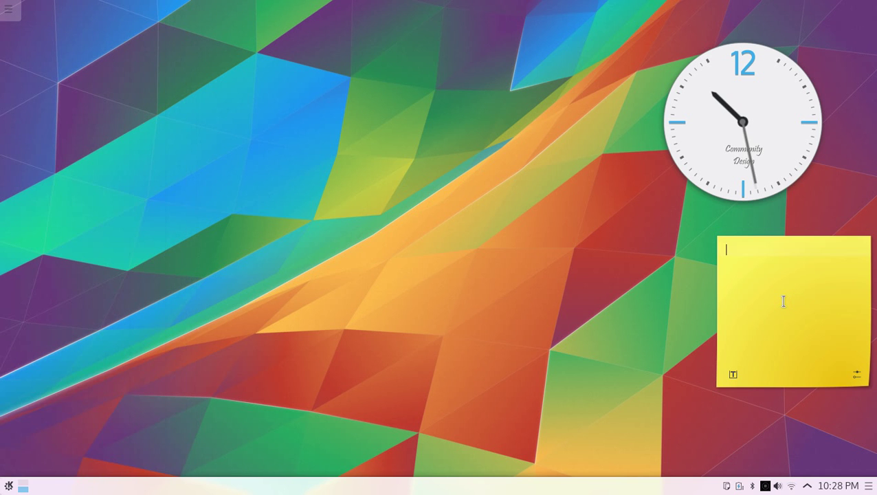
type("hello KDE")
key("alt+space")
type("office")
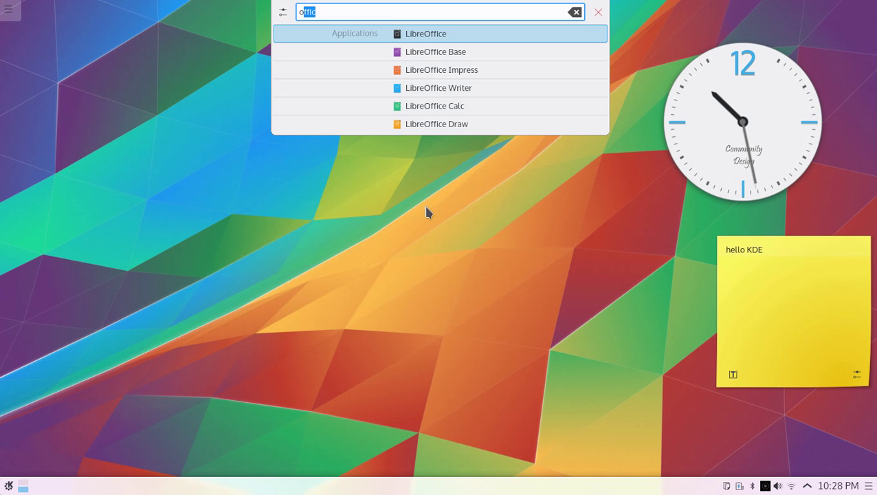
left_click(481, 40)
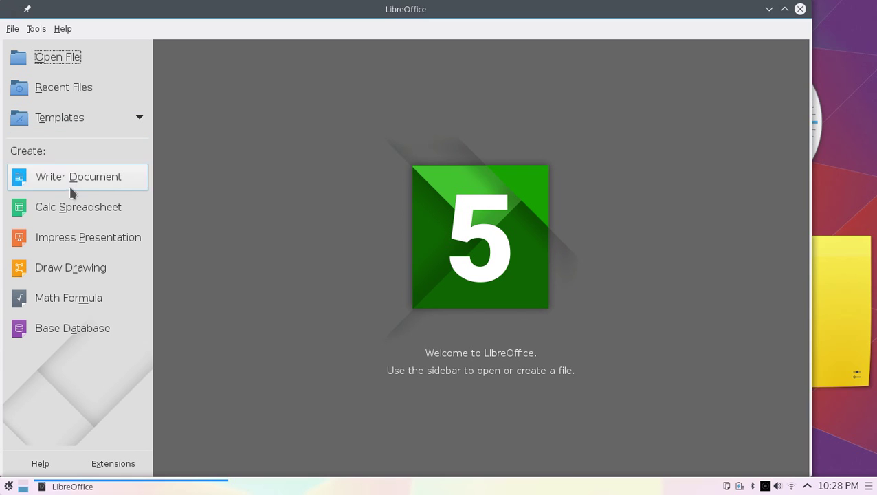
left_click(84, 216)
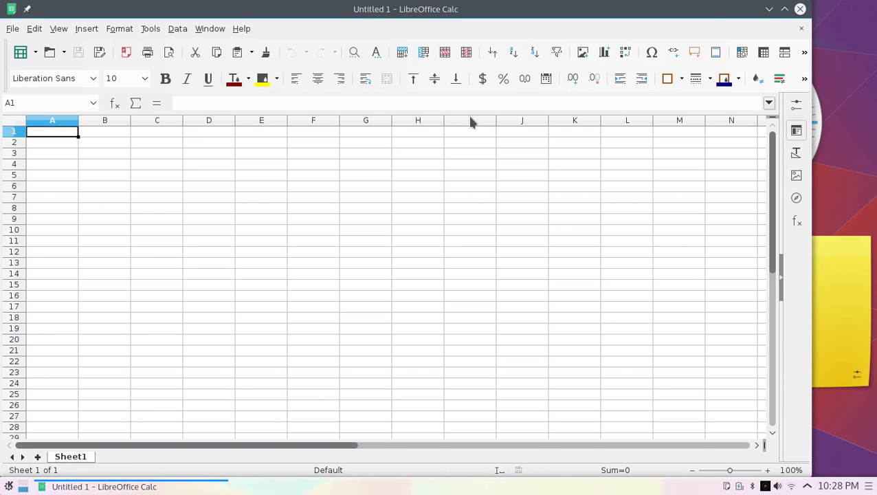
left_click(785, 9)
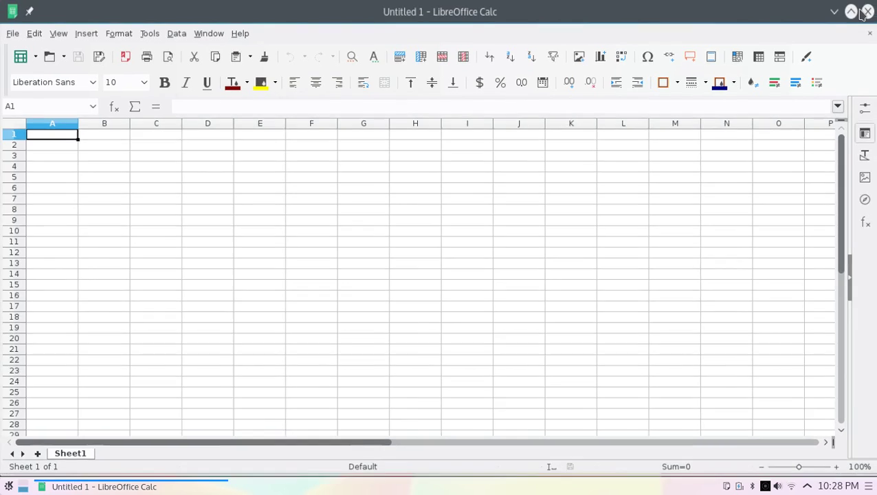
left_click(856, 9)
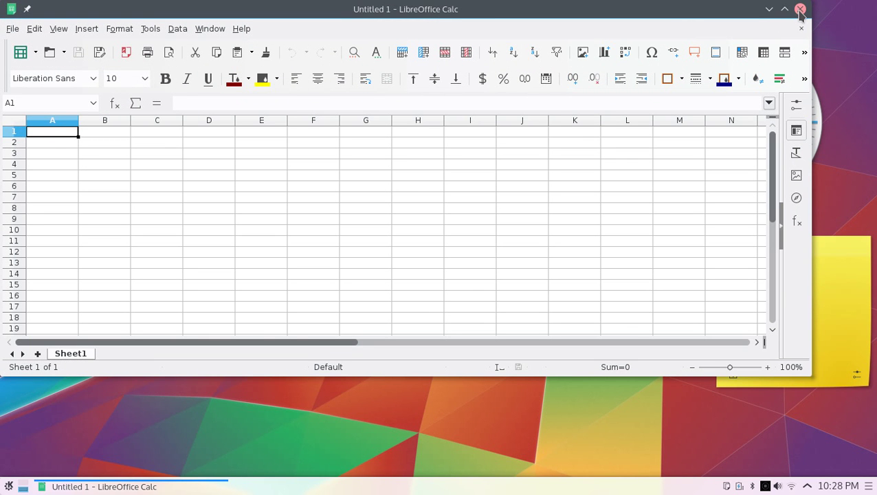
left_click(801, 9)
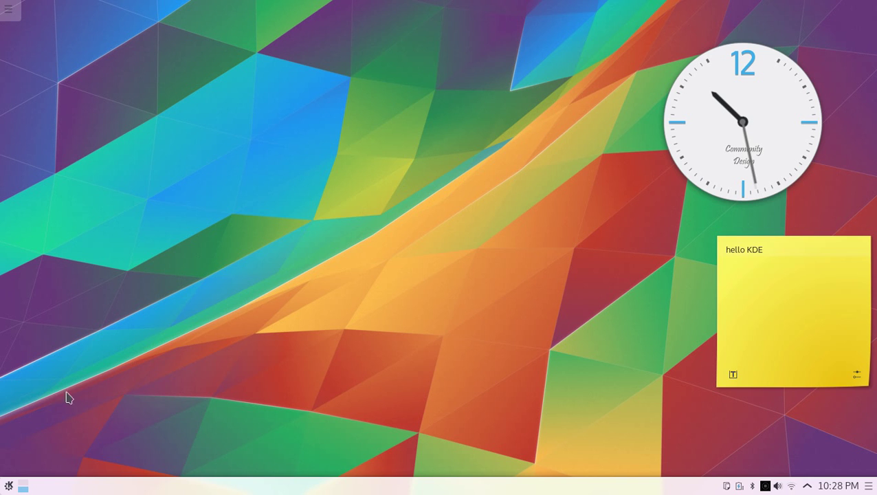
key("alt+F2")
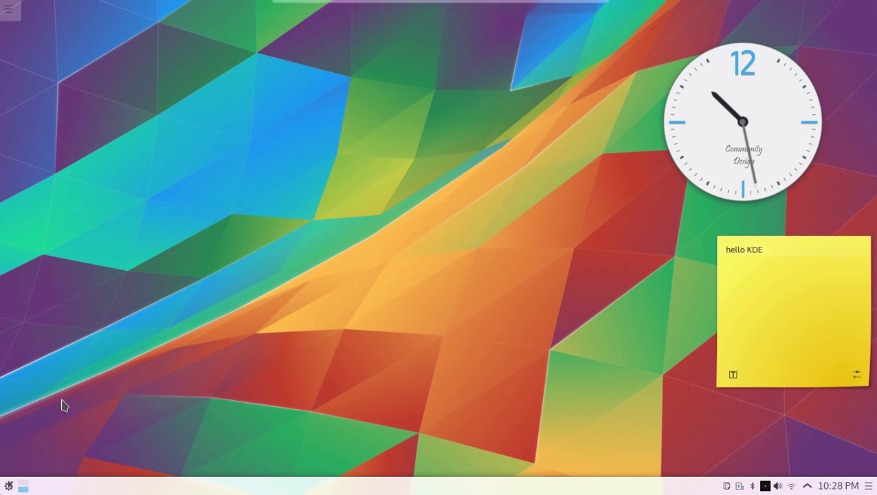
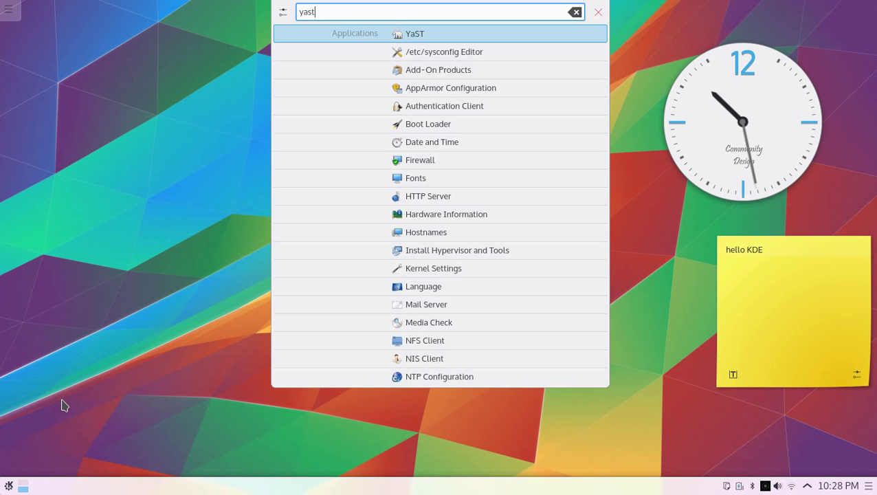
key("Return")
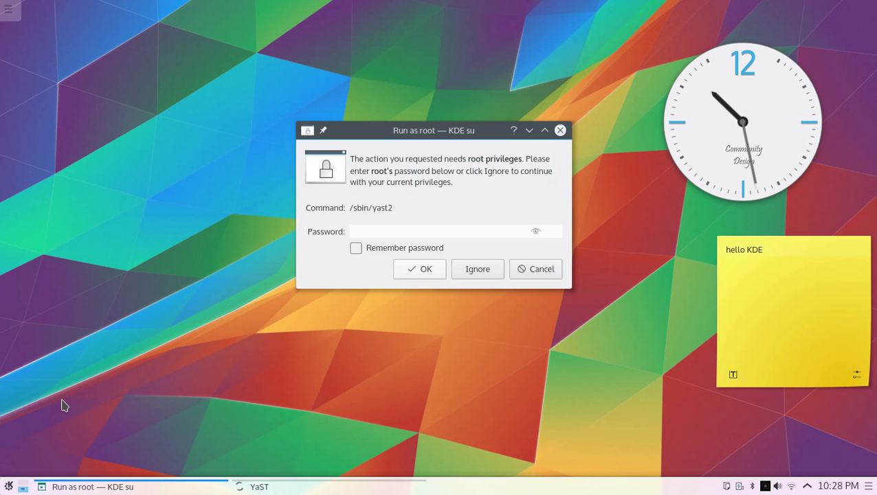
key("Return")
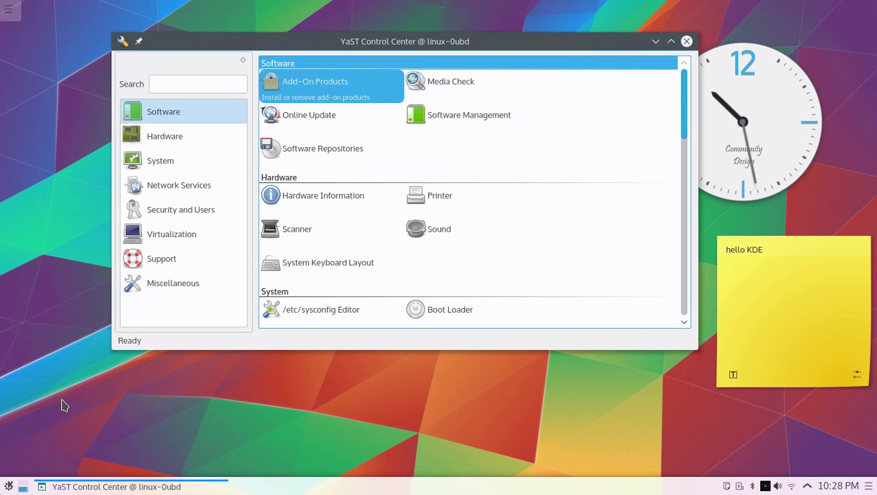
key("Right")
key("Down")
key("Return")
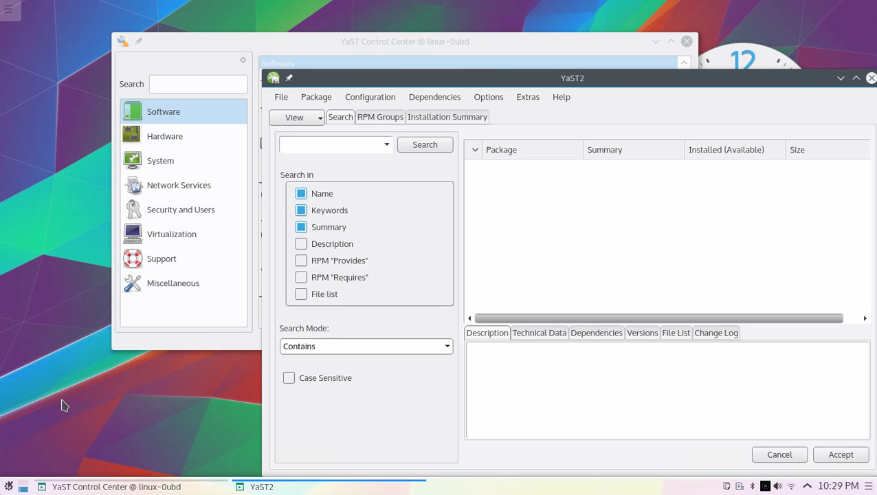
key("Return")
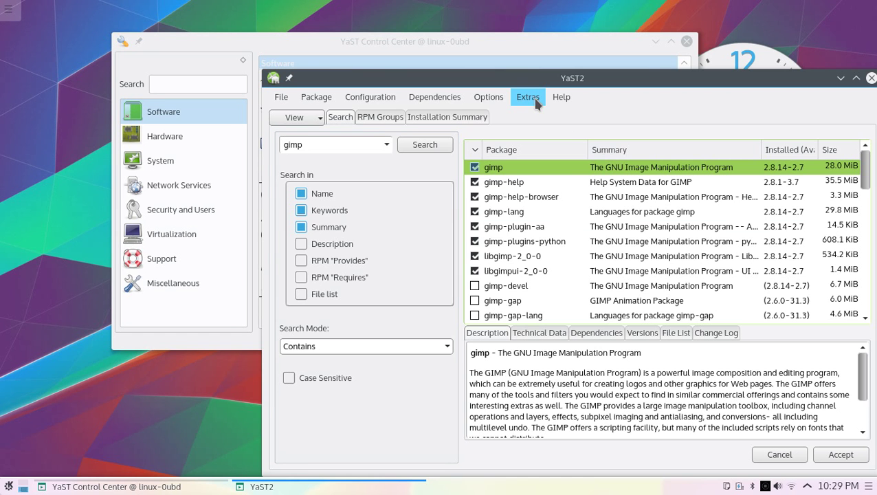
left_click_drag(529, 80, 367, 45)
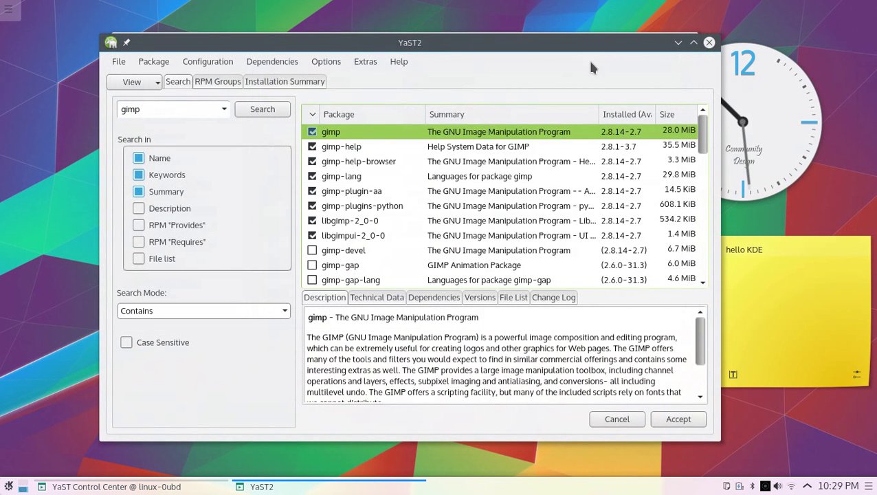
left_click(709, 43)
key("alt+F4")
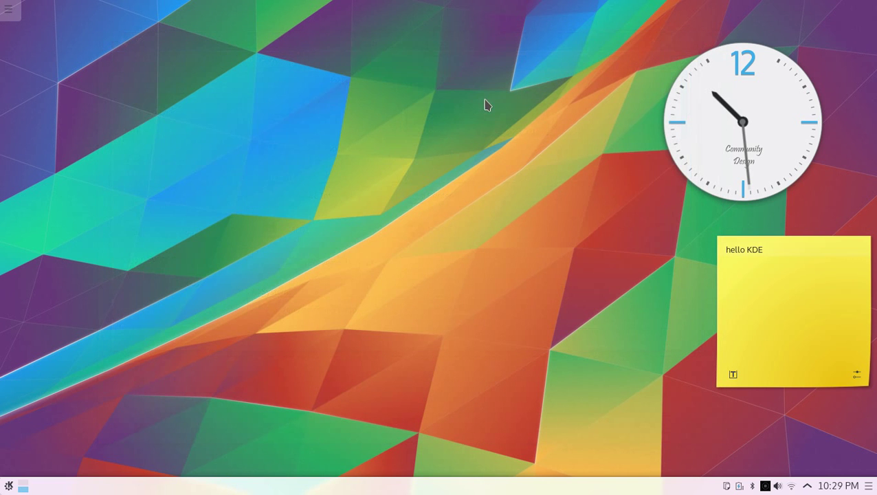
Check the battery and brightness status, then the network connections in the system tray
left_click(740, 486)
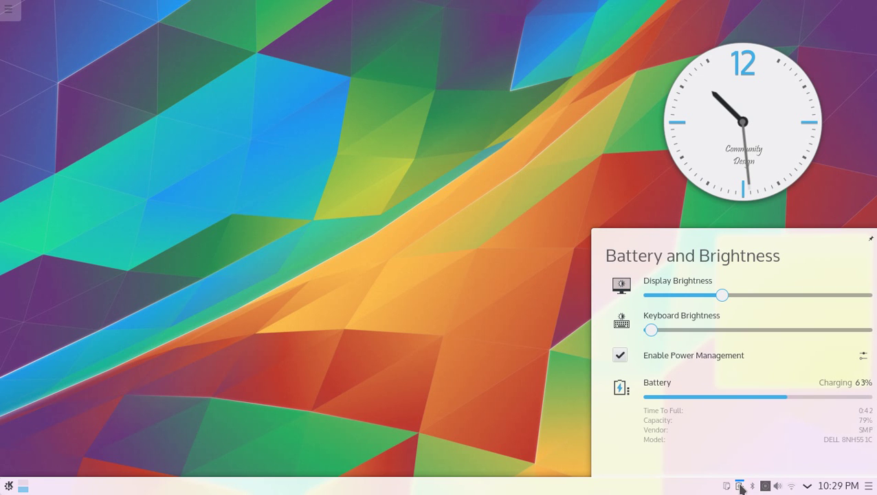
left_click(792, 486)
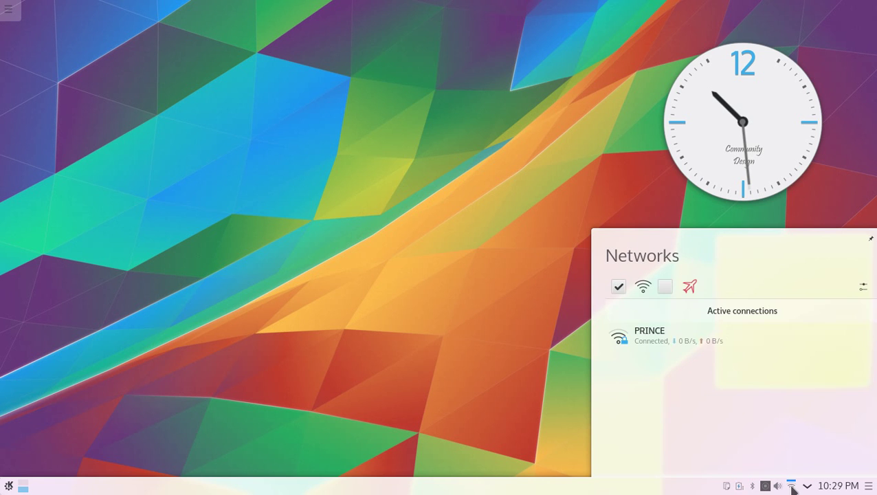
mouse_move(733, 351)
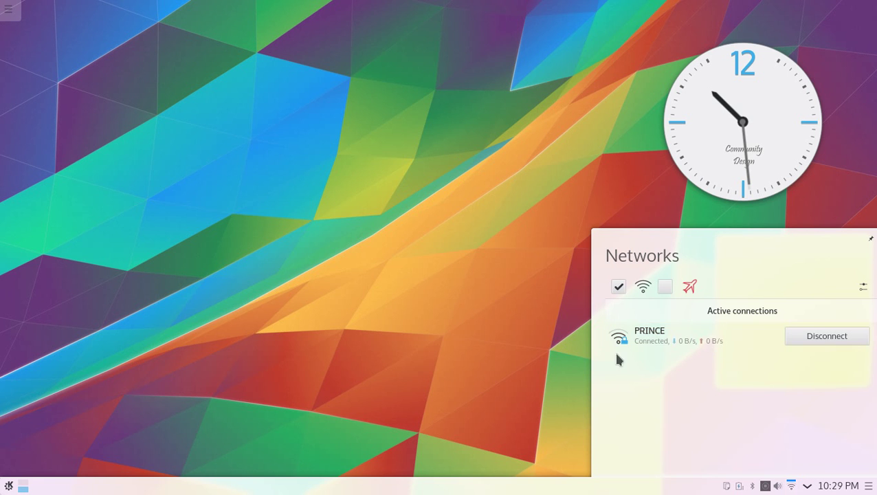
left_click(454, 344)
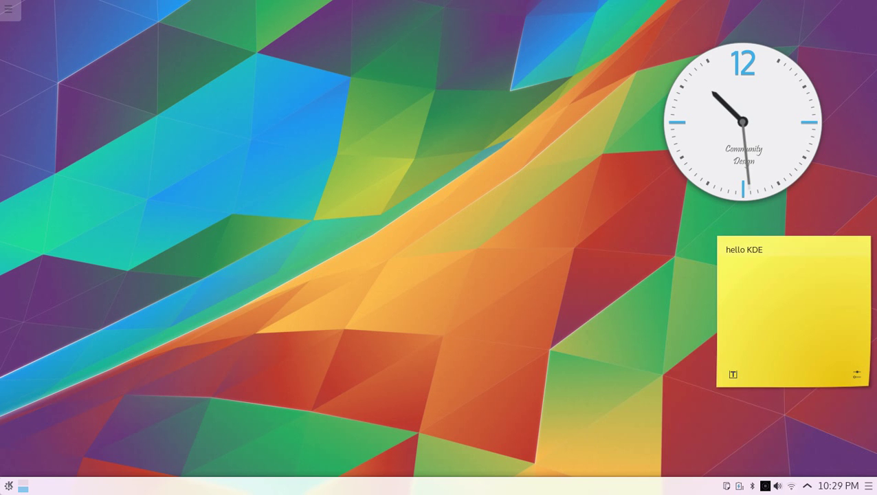
Start Dolphin from the Application Launcher favourites
left_click(7, 489)
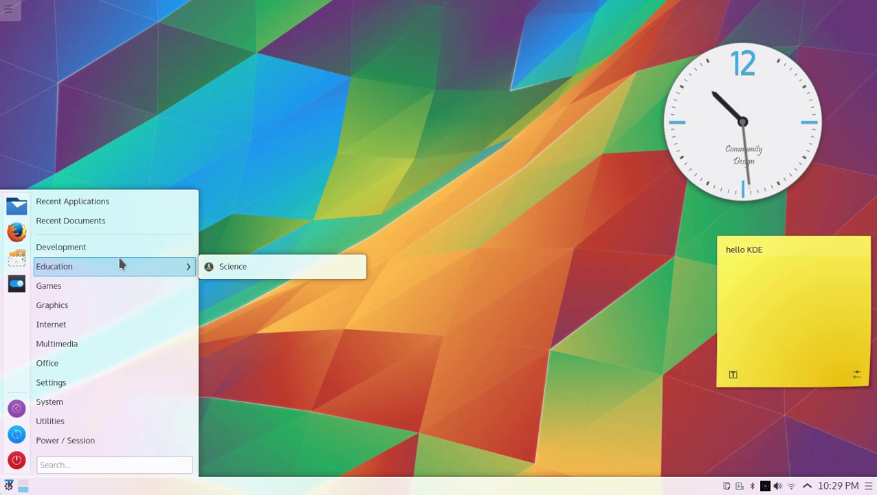
mouse_move(121, 256)
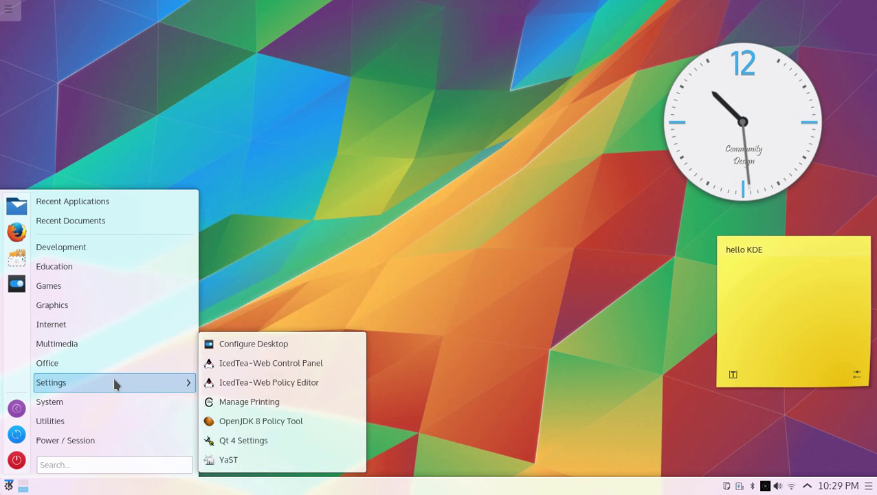
mouse_move(115, 351)
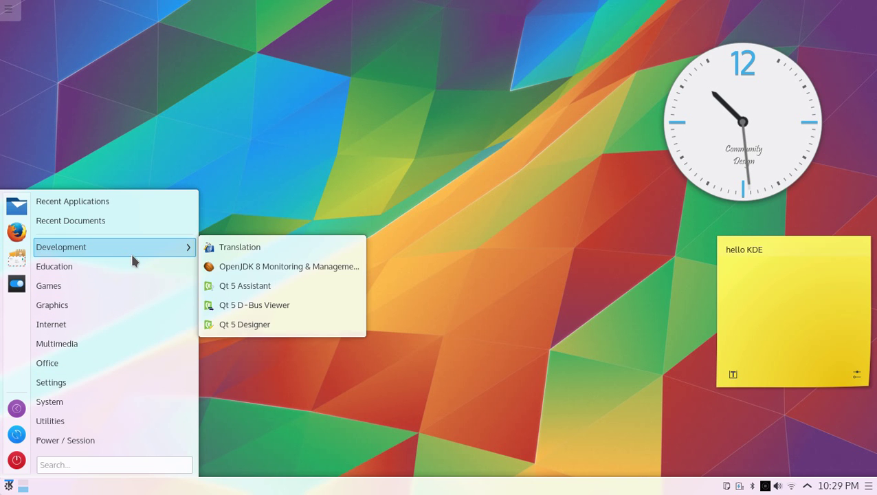
left_click(17, 206)
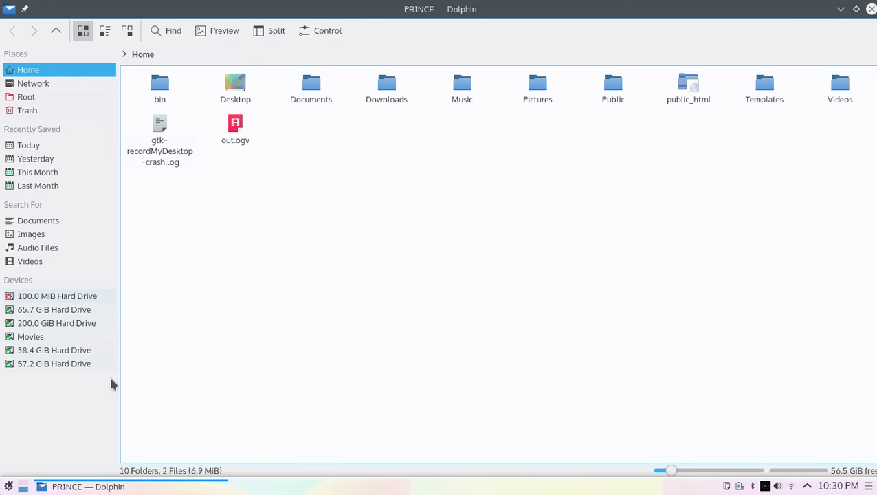
left_click(39, 323)
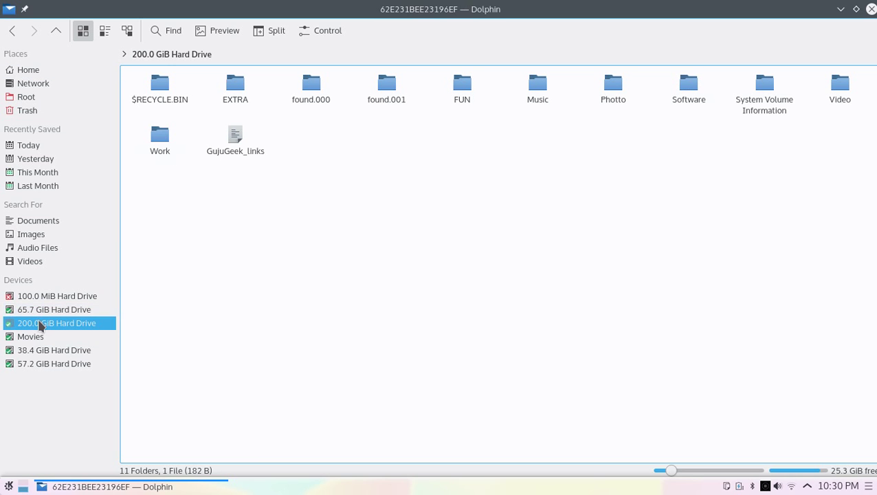
left_click(29, 70)
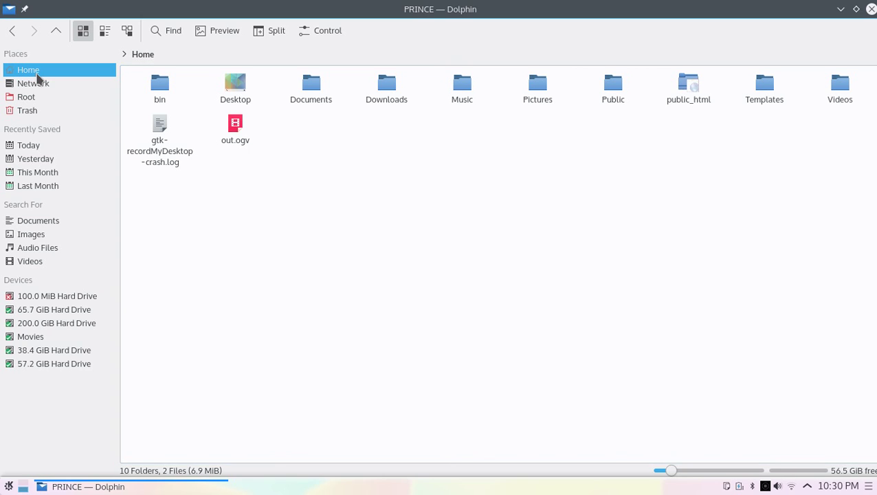
left_click(273, 34)
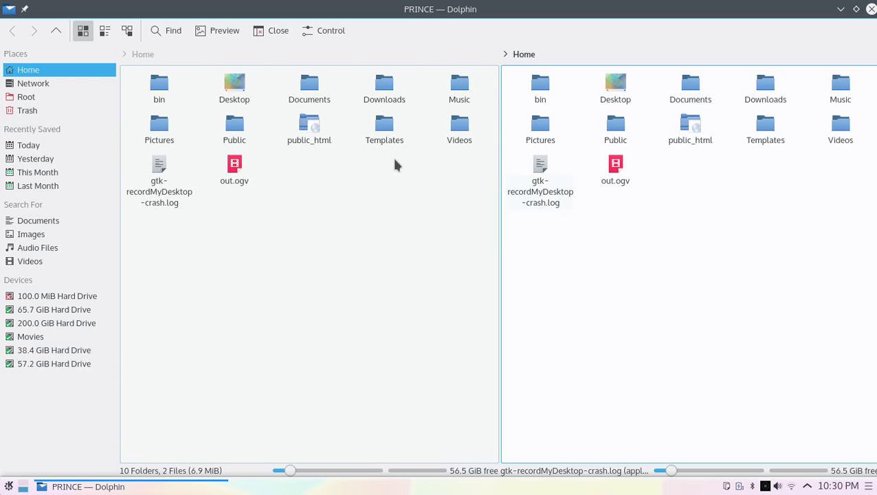
left_click(781, 100)
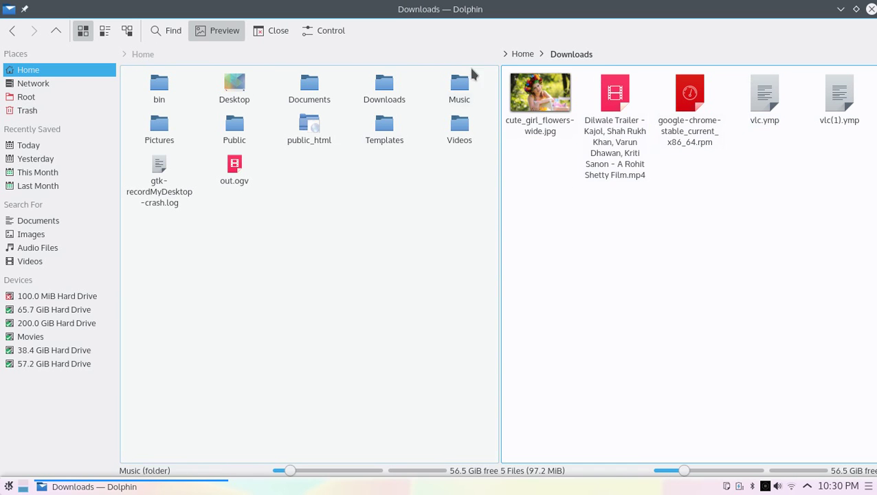
left_click(517, 55)
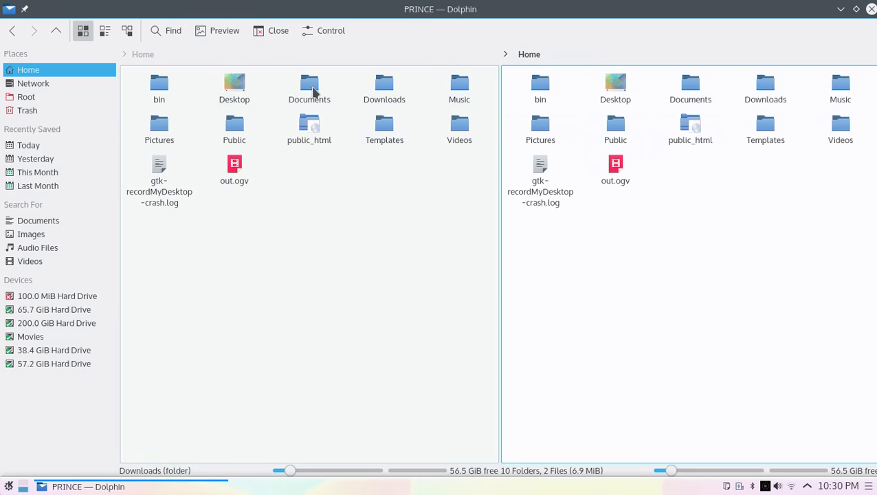
left_click(387, 131)
left_click(141, 57)
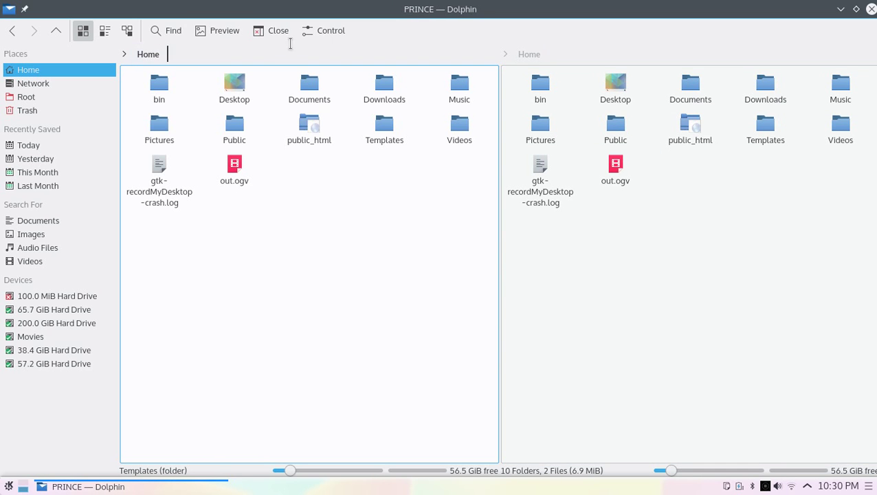
left_click(274, 31)
Show Dolphin's Find bar, expand and collapse its extra filters, then close Dolphin
left_click(172, 31)
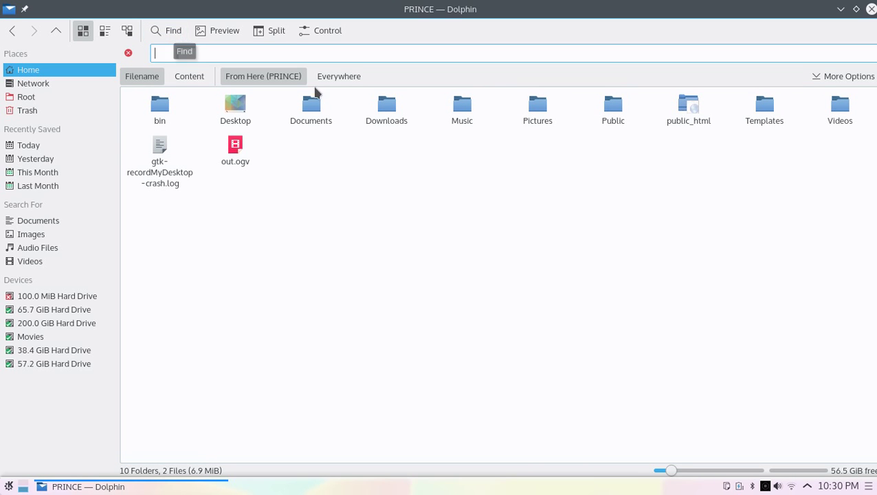
left_click(855, 80)
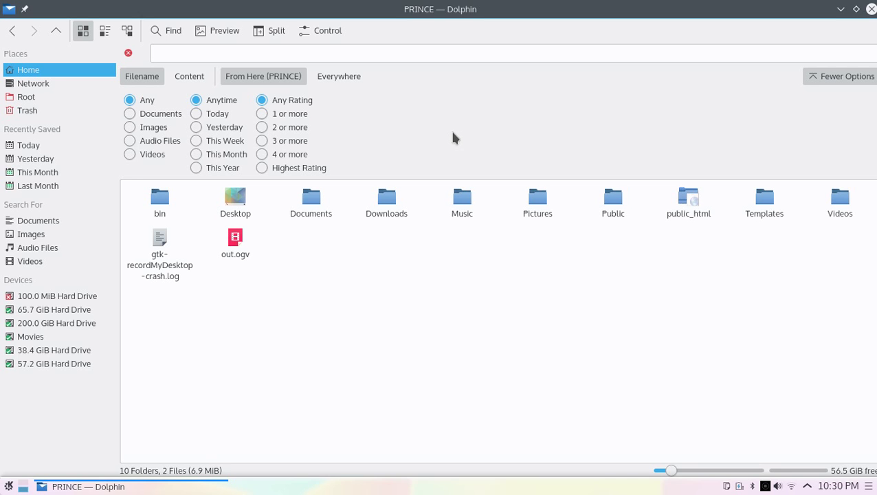
left_click(861, 77)
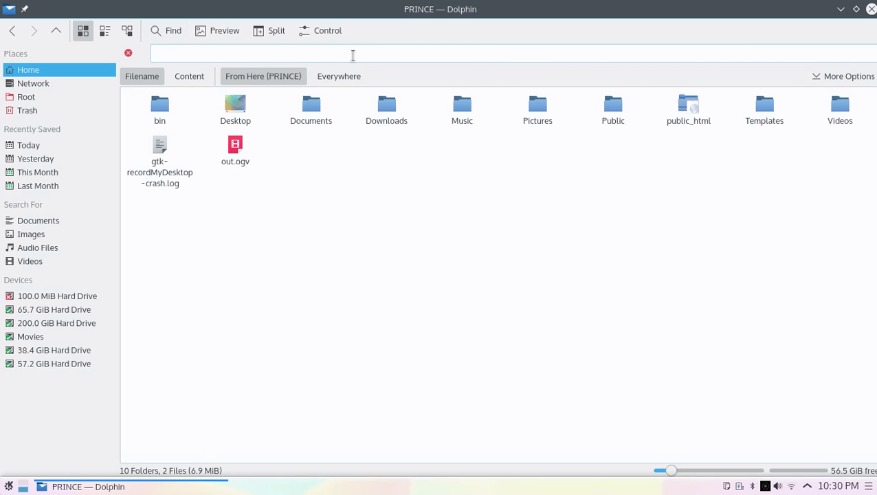
left_click(871, 10)
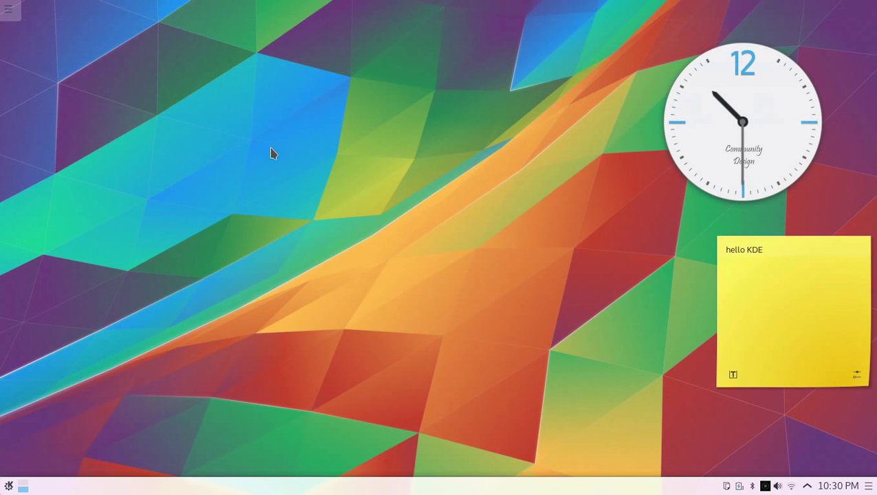
Launch Dolphin and Firefox from the launcher favourites, then bring Dolphin to the front
left_click(9, 486)
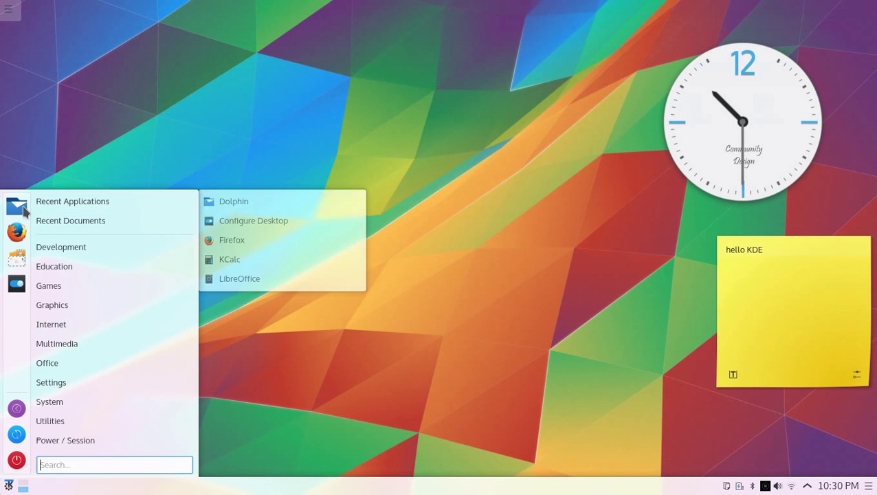
left_click(21, 210)
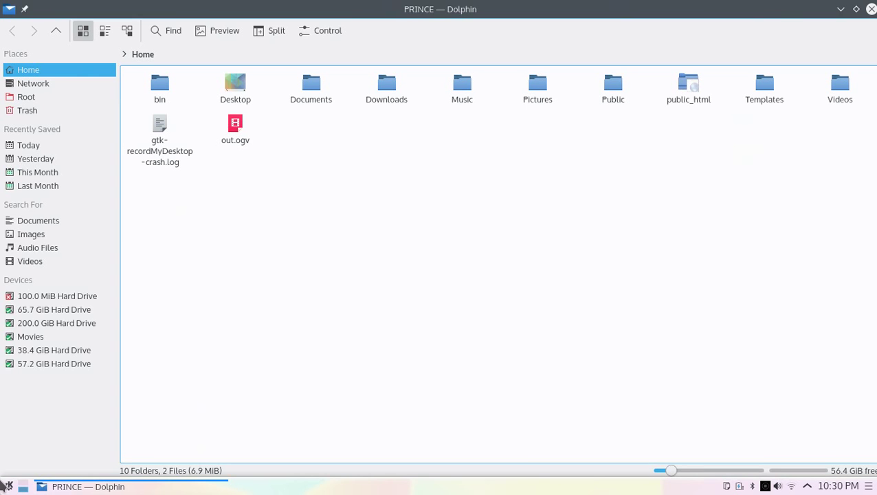
left_click(9, 486)
left_click(17, 236)
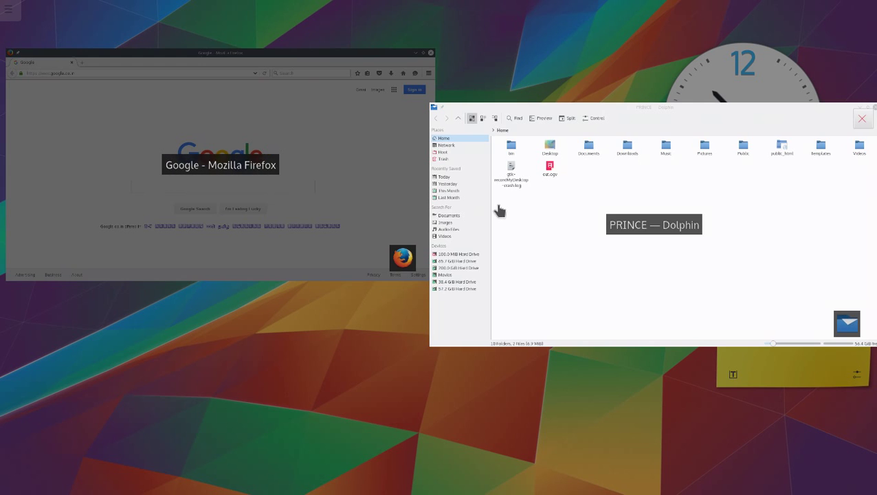
left_click(525, 216)
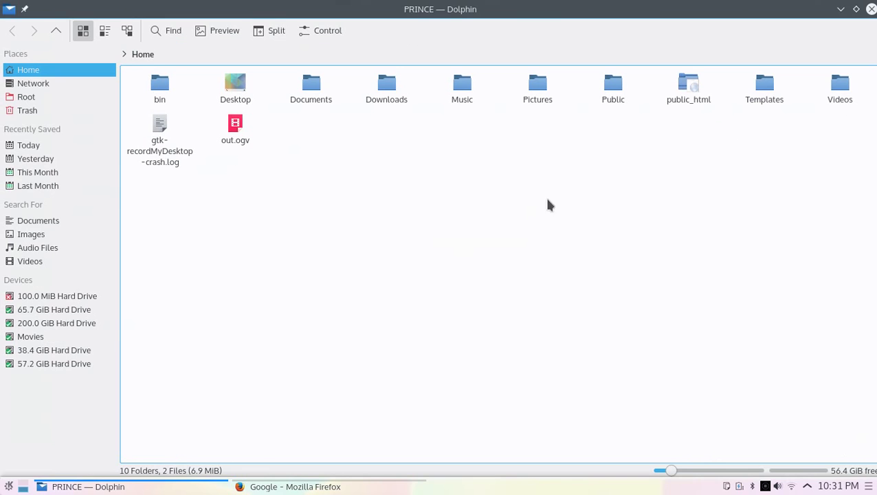
Close the Dolphin window, then the Firefox window
left_click(871, 9)
left_click(871, 9)
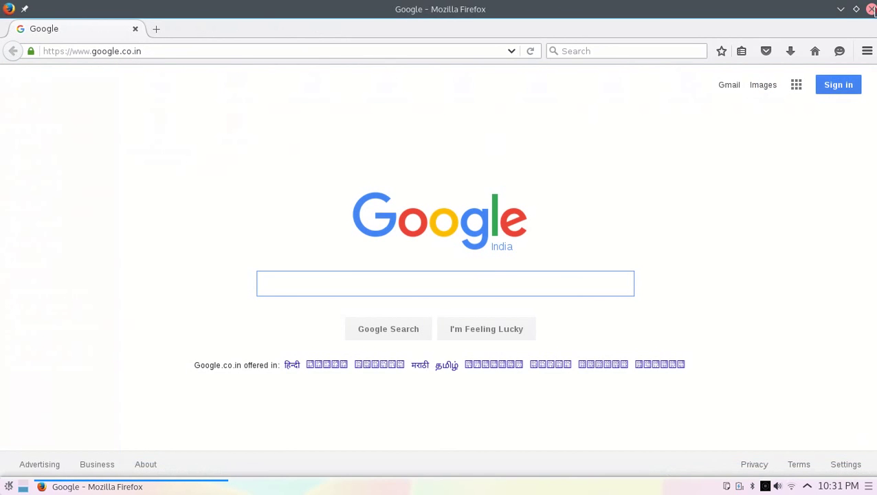